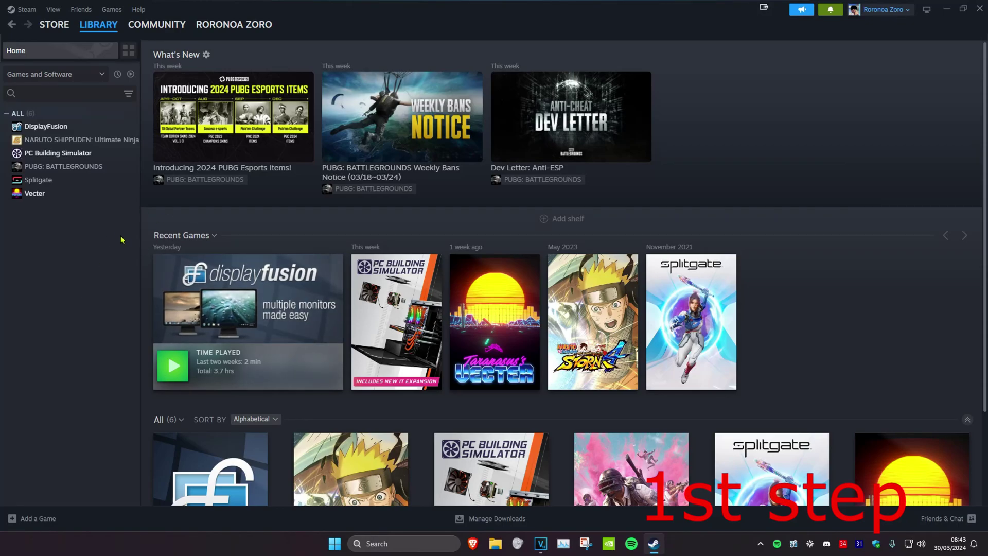
- Switch off 'Enable Steam Cloud' on the Cloud page of Steam Settings
{"action": "left_click", "coordinate": [26, 10]}
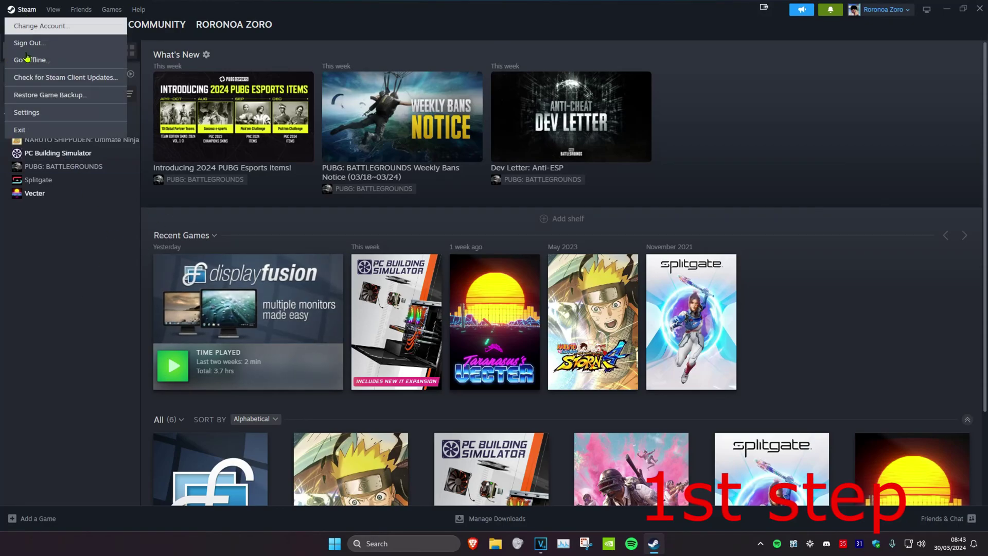
{"action": "left_click", "coordinate": [34, 114]}
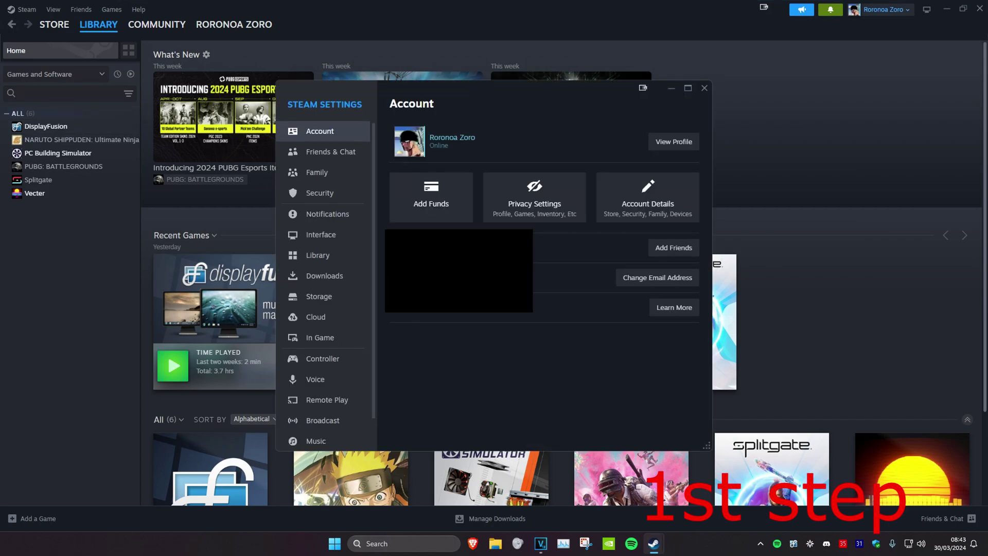
{"action": "left_click", "coordinate": [325, 320]}
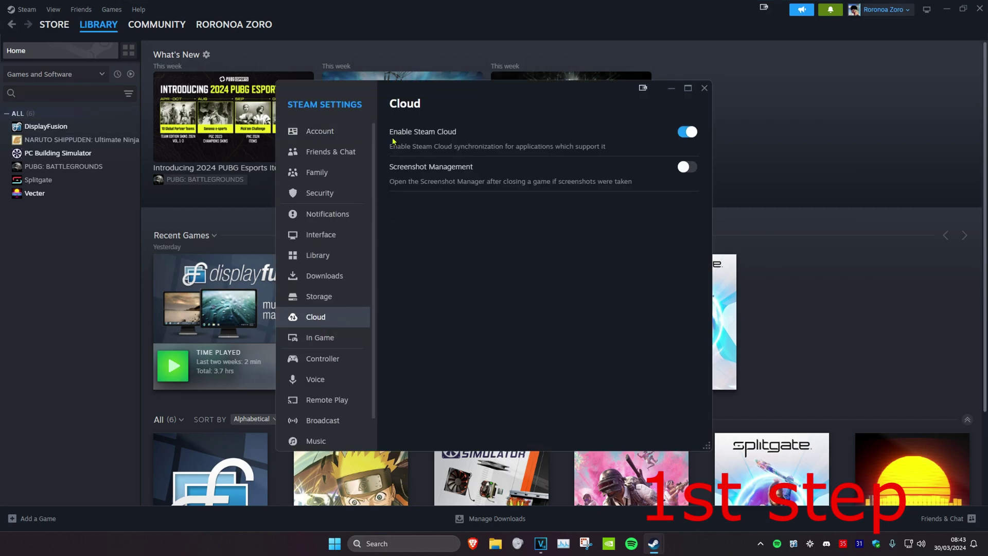
{"action": "left_click", "coordinate": [682, 133]}
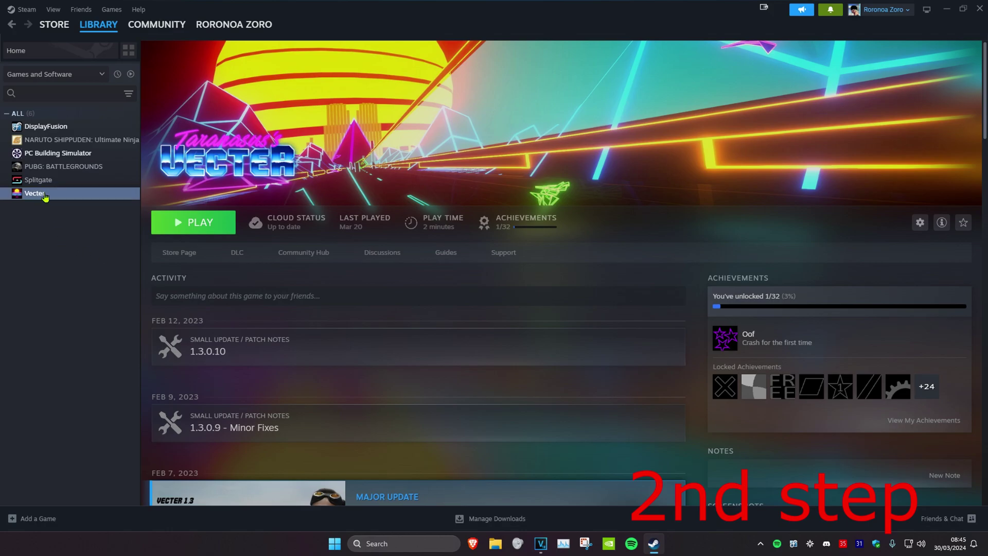
- Browse Vecter's installed game folder in File Explorer from its Properties
{"action": "right_click", "coordinate": [36, 197]}
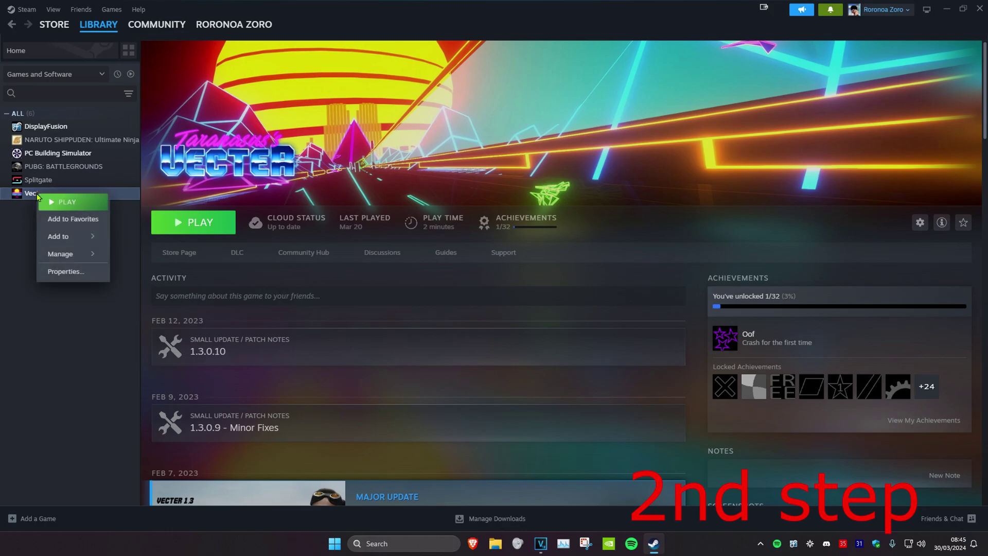
{"action": "left_click", "coordinate": [67, 274]}
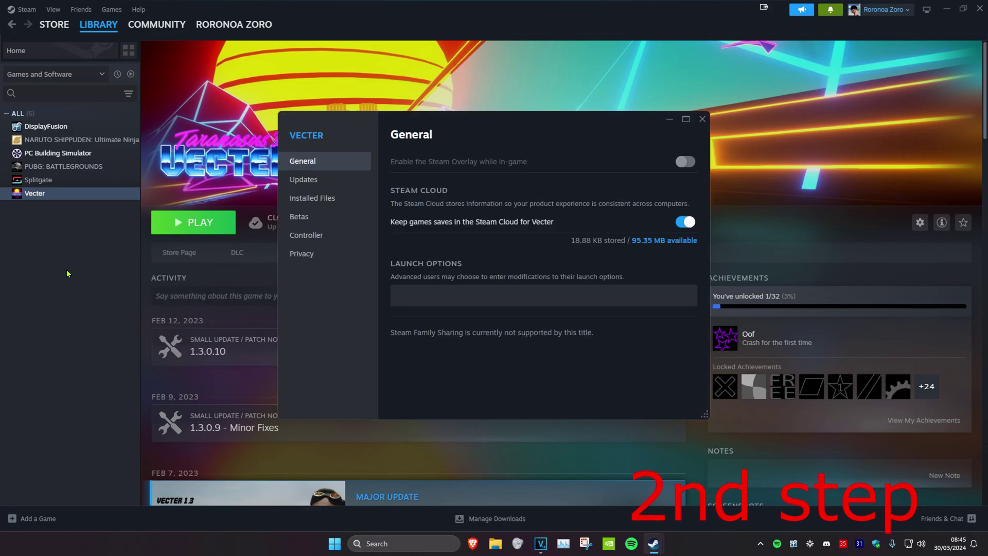
{"action": "left_click", "coordinate": [332, 205]}
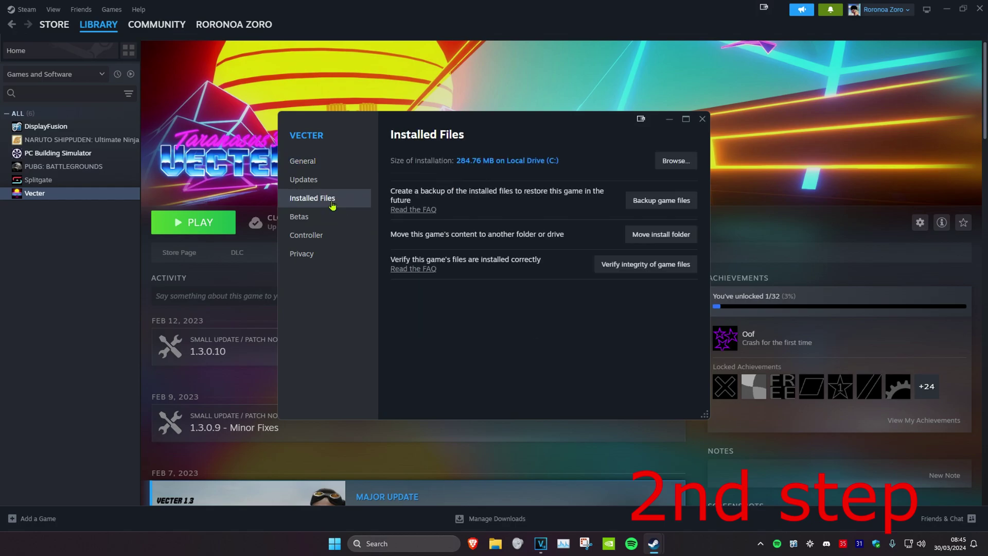
{"action": "left_click", "coordinate": [669, 161]}
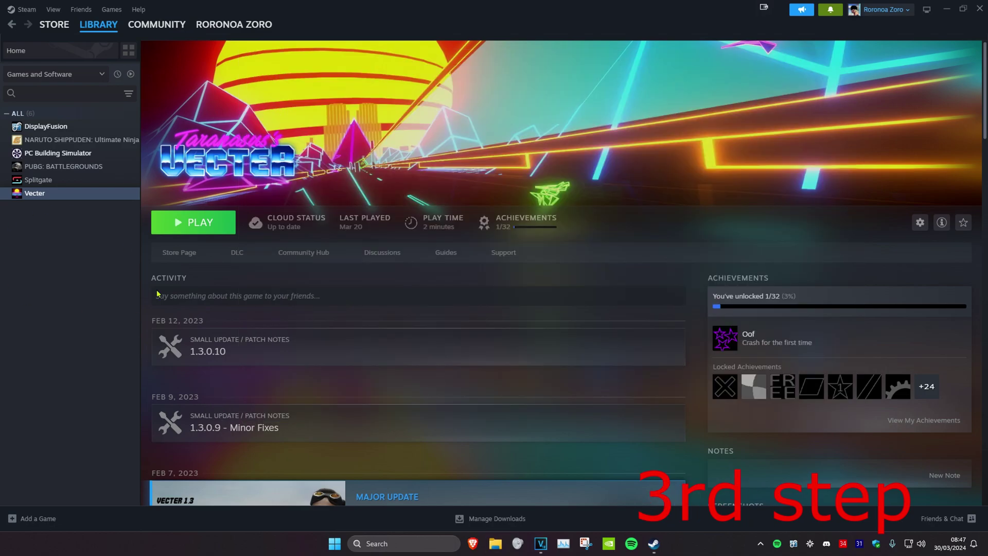
- Reopen Vecter's Installed Files properties to reach 'Verify integrity of game files'
{"action": "right_click", "coordinate": [35, 193]}
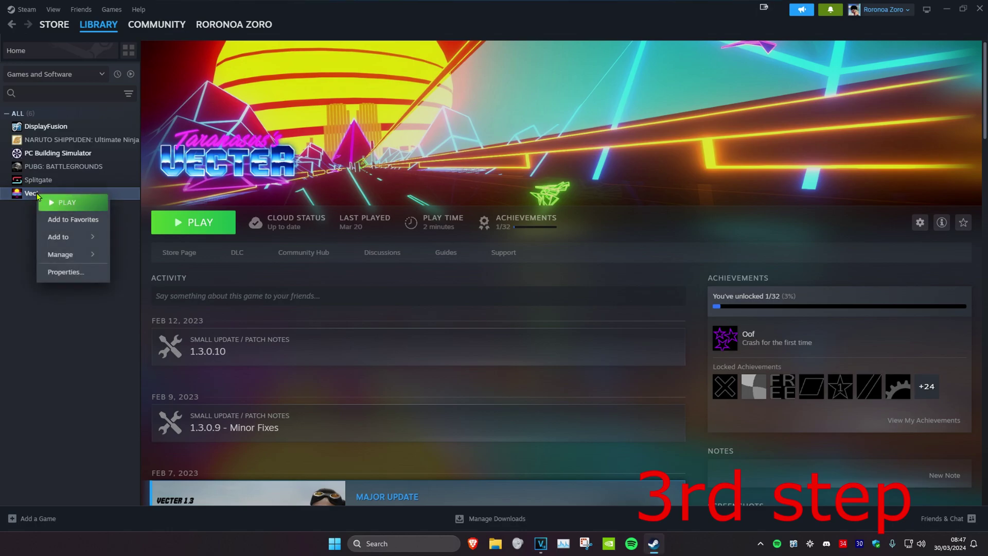
{"action": "left_click", "coordinate": [80, 271]}
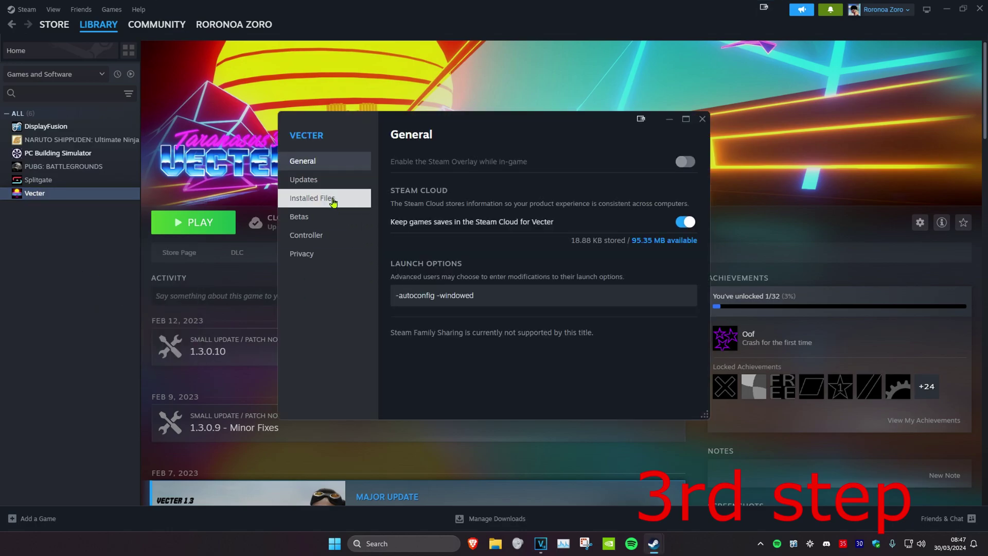
{"action": "left_click", "coordinate": [330, 198]}
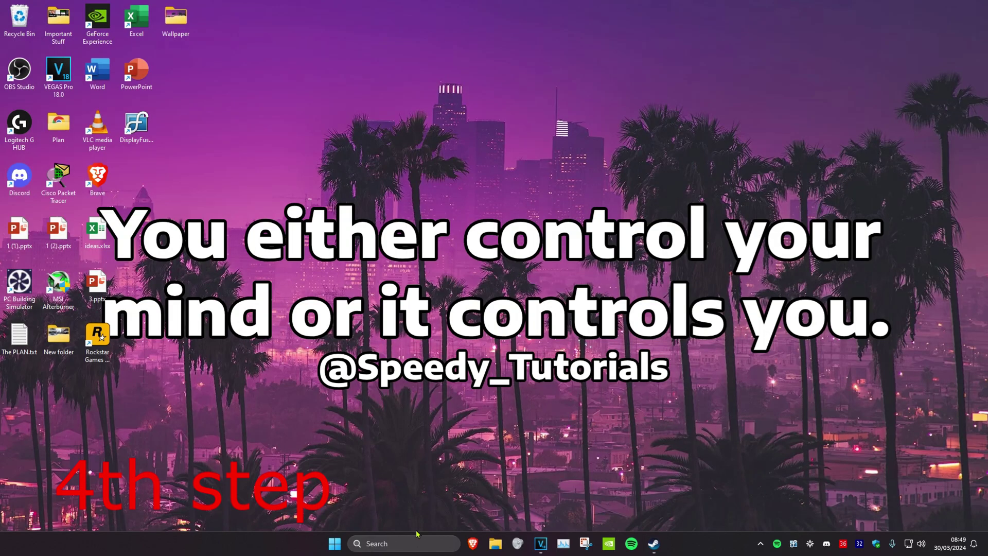
- Launch Task Manager from search and end the Steam (32 bit) process
{"action": "left_click", "coordinate": [420, 540]}
{"action": "type", "text": "task manager"}
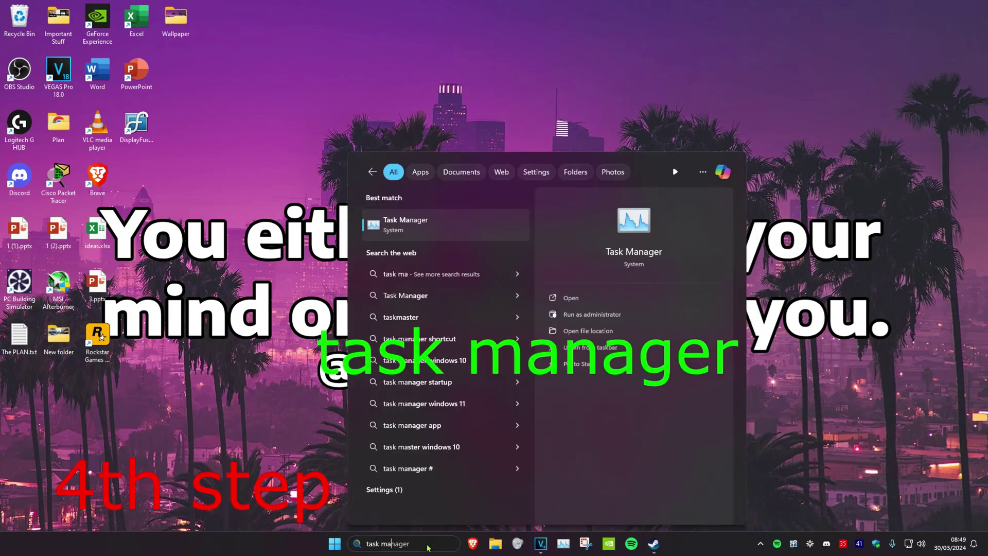
{"action": "left_click", "coordinate": [405, 223]}
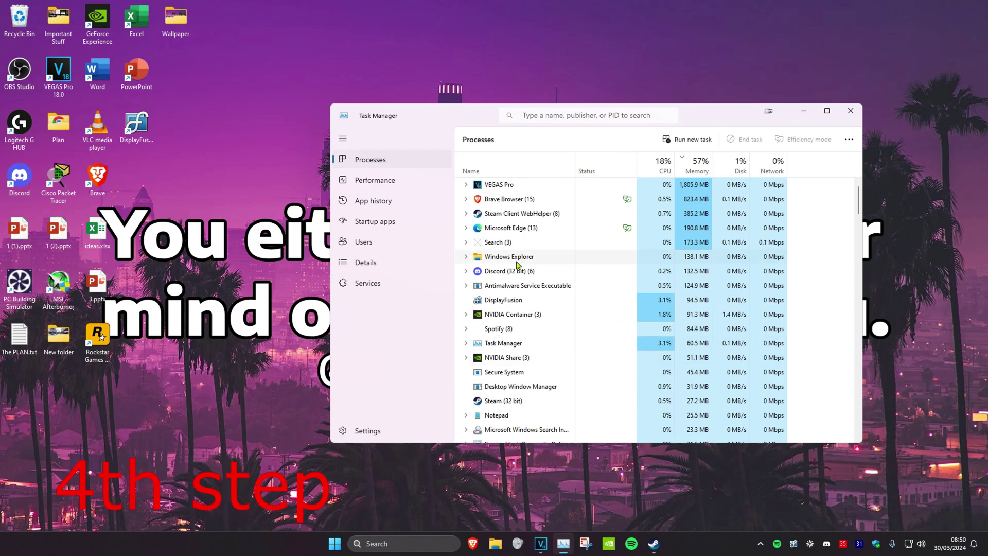
{"action": "scroll", "coordinate": [533, 324], "scroll_direction": "down", "scroll_amount": 1}
{"action": "scroll", "coordinate": [513, 371], "scroll_direction": "up", "scroll_amount": 1}
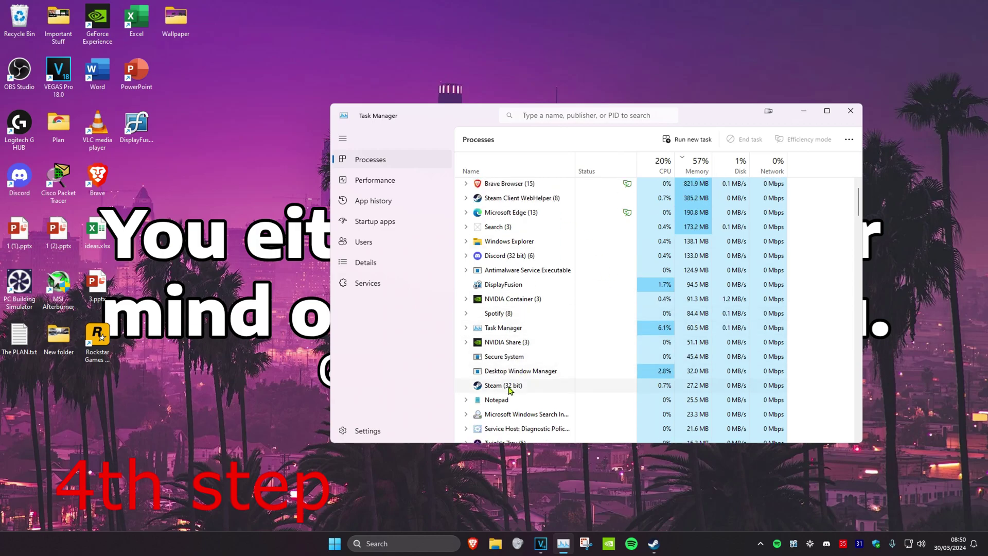
{"action": "left_click", "coordinate": [509, 390]}
{"action": "left_click", "coordinate": [745, 139]}
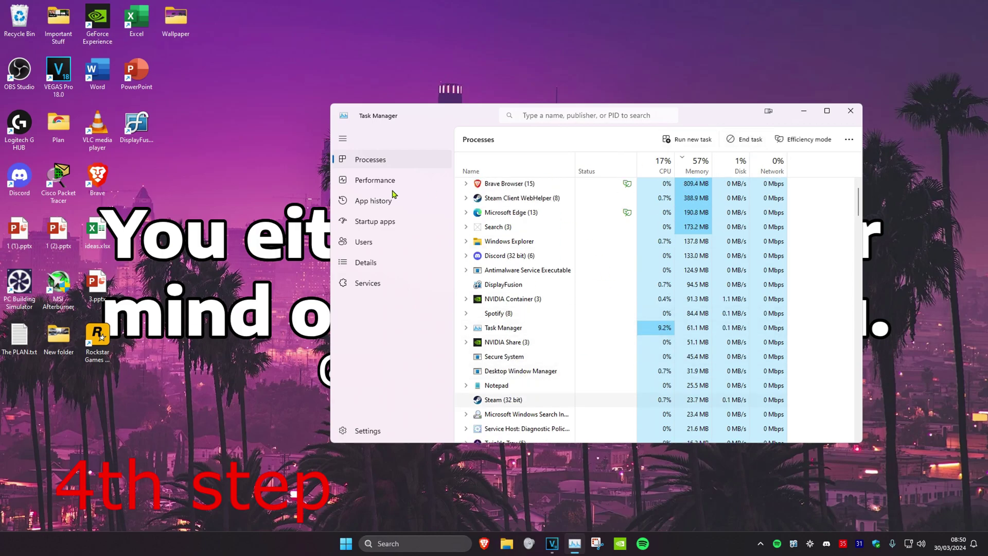
- Inspect the Details process list, opening SecurityHealthService's options without ending it
{"action": "left_click", "coordinate": [368, 263]}
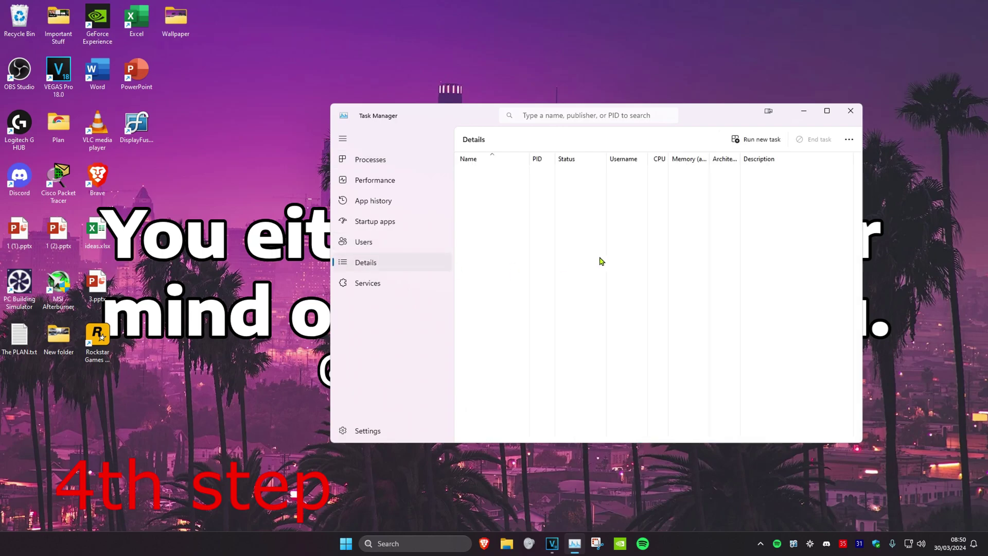
{"action": "scroll", "coordinate": [512, 232], "scroll_direction": "down", "scroll_amount": 2}
{"action": "scroll", "coordinate": [514, 278], "scroll_direction": "down", "scroll_amount": 15}
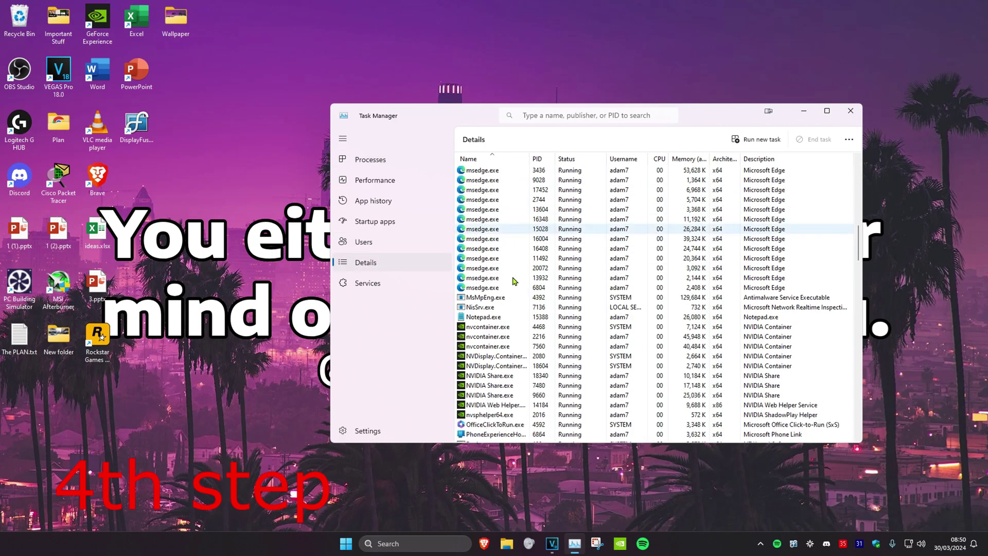
{"action": "scroll", "coordinate": [513, 281], "scroll_direction": "down", "scroll_amount": 6}
{"action": "scroll", "coordinate": [513, 280], "scroll_direction": "down", "scroll_amount": 3}
{"action": "right_click", "coordinate": [499, 328]}
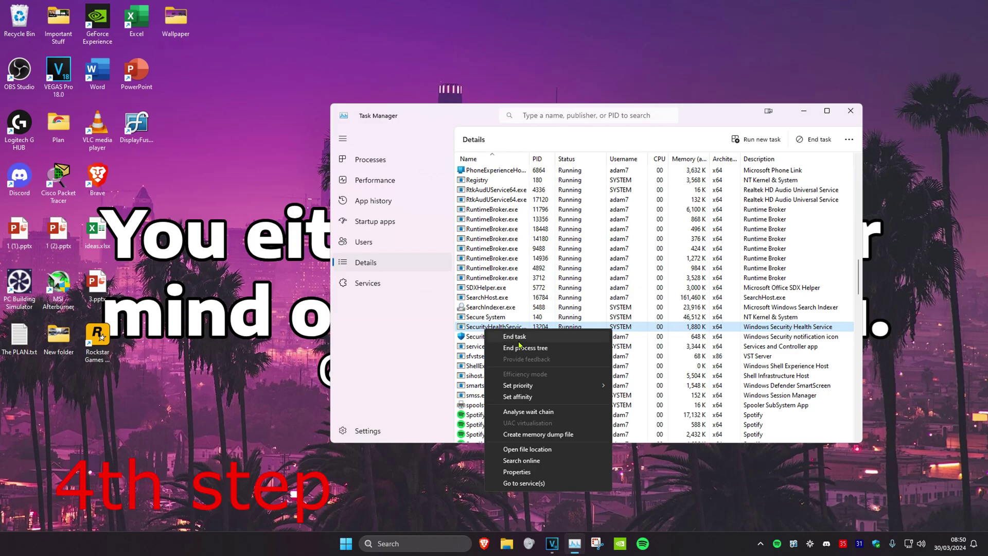
{"action": "left_click", "coordinate": [791, 482]}
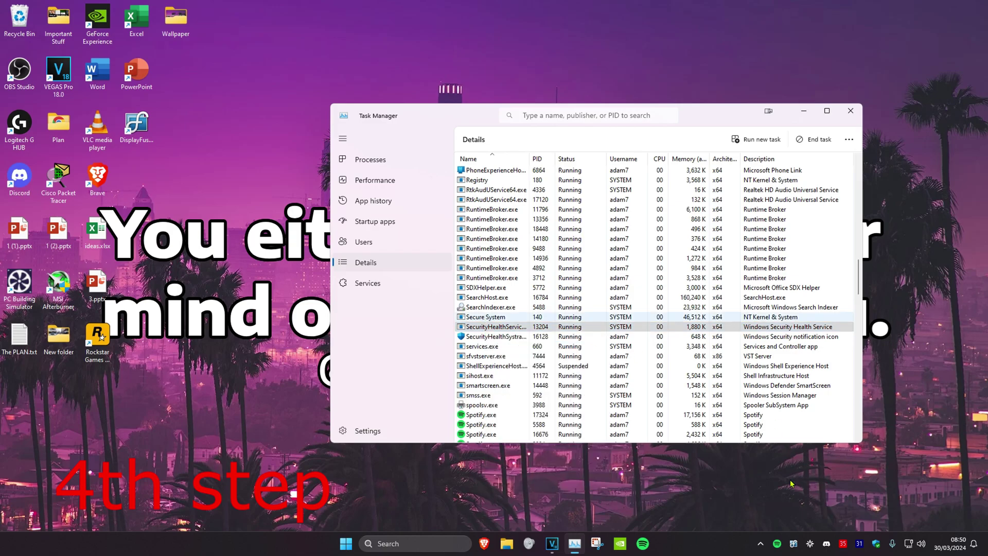
- Quit Logitech G HUB from the hidden tray icons
{"action": "left_click", "coordinate": [761, 543]}
{"action": "right_click", "coordinate": [751, 514]}
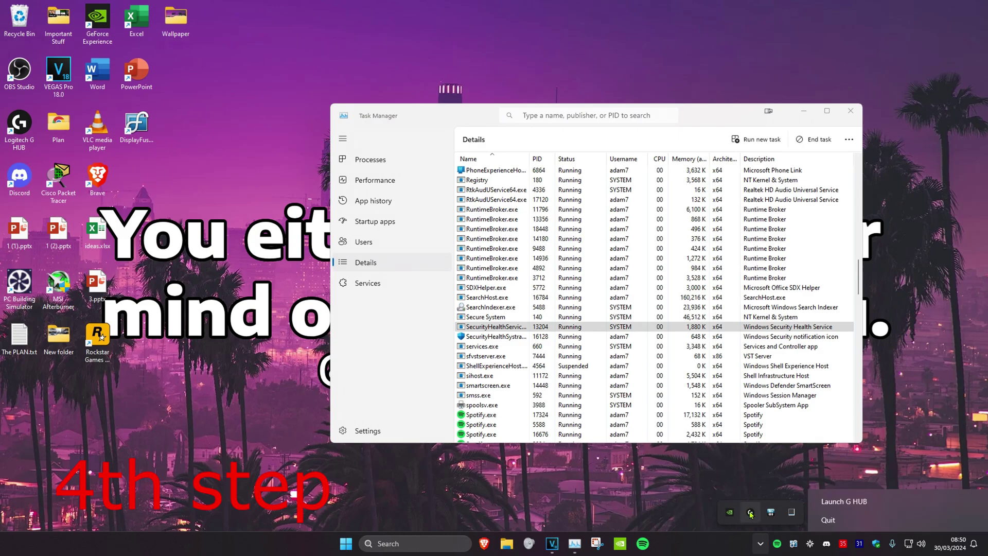
{"action": "left_click", "coordinate": [833, 520]}
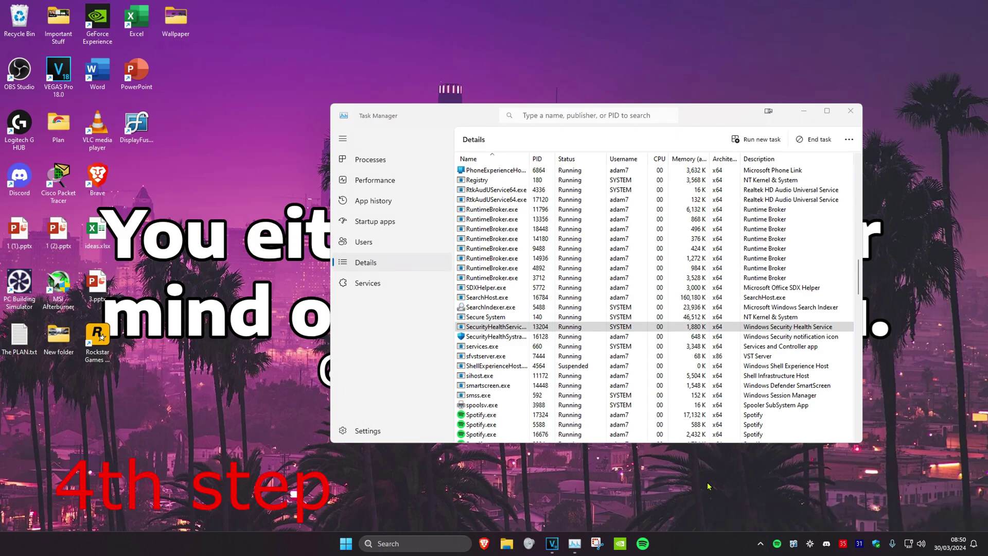